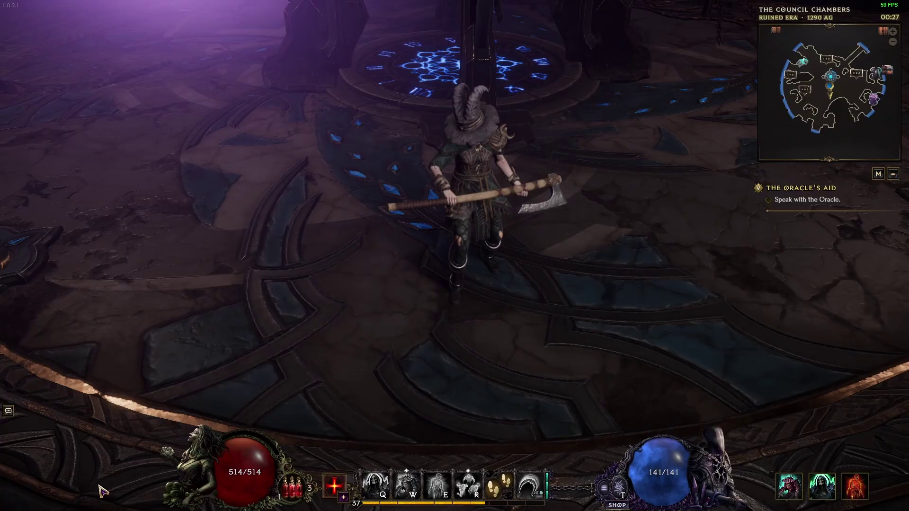
- Open Network Connections by searching Start for 'view network connections'
key(super)
text(view network connections)
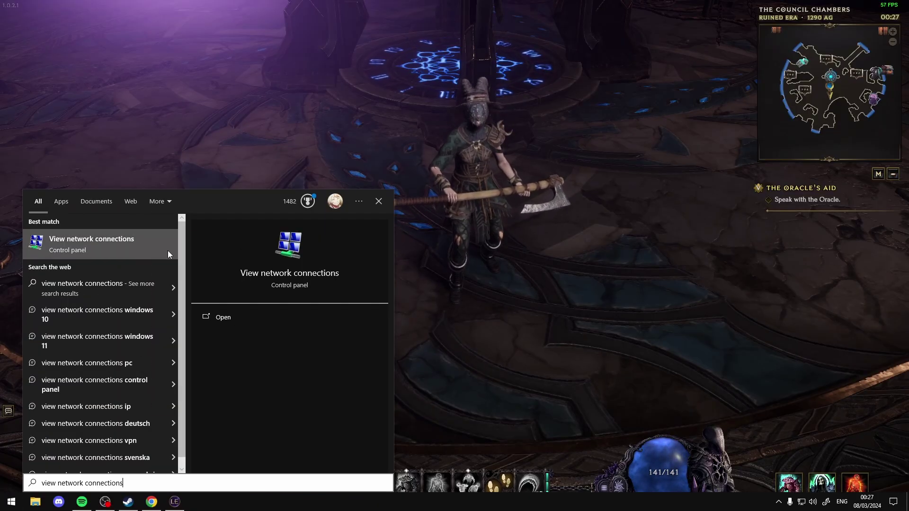
click(116, 247)
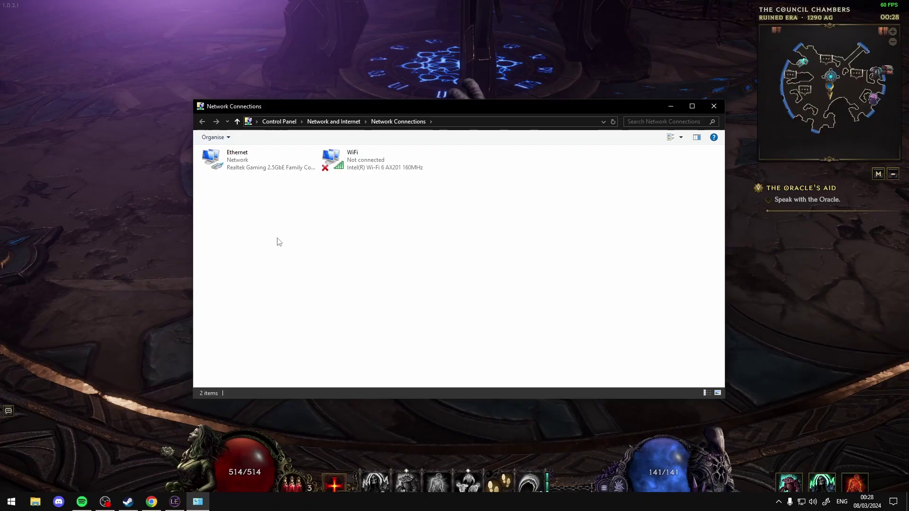
- Open the Ethernet adapter's properties and select Internet Protocol Version 4 (TCP/IPv4)
right_click(261, 166)
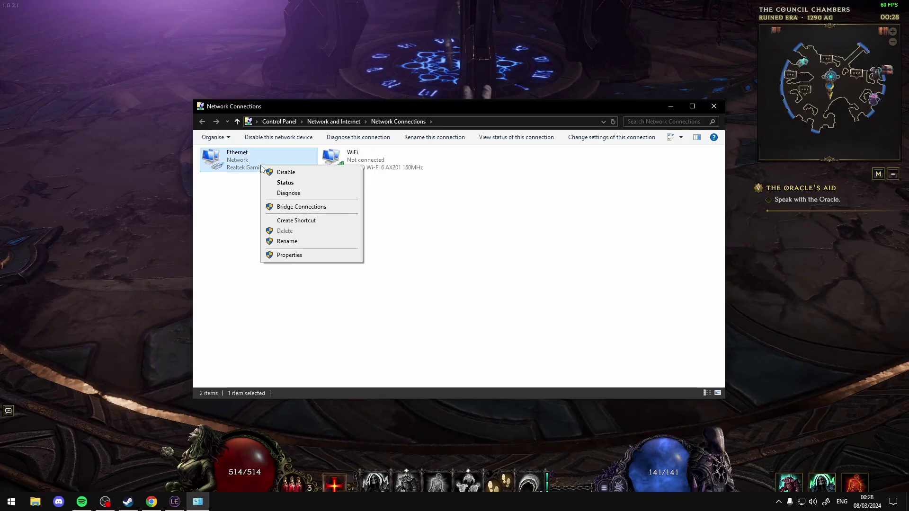
click(299, 256)
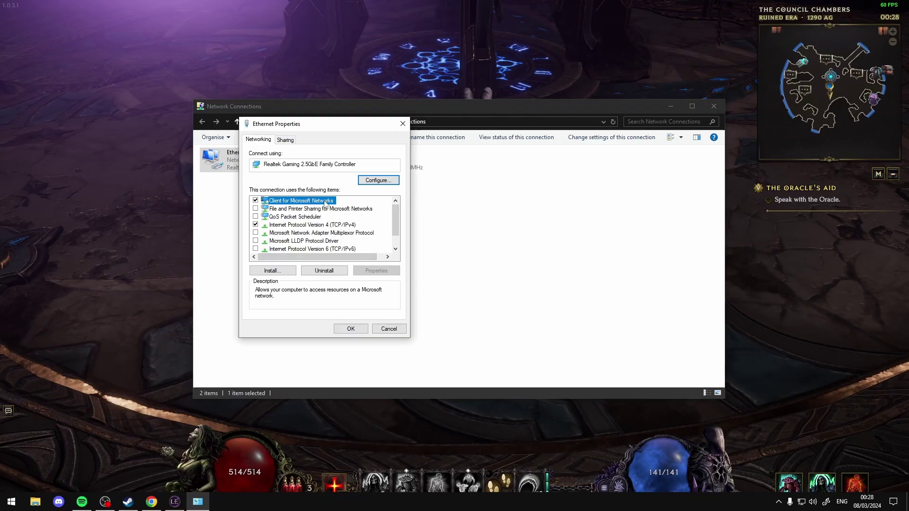
click(327, 226)
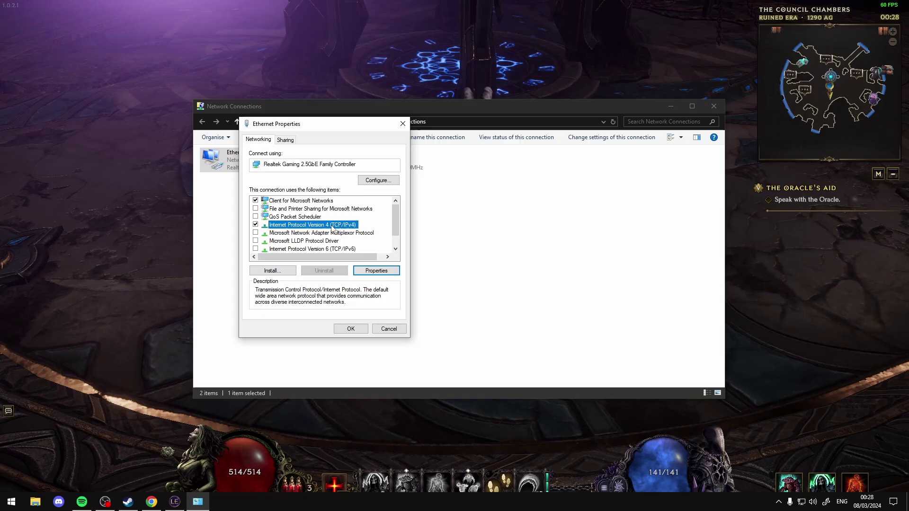
- Check the IPv4 DNS servers are 8.8.8.8 and 8.8.4.4, then close with OK
click(374, 270)
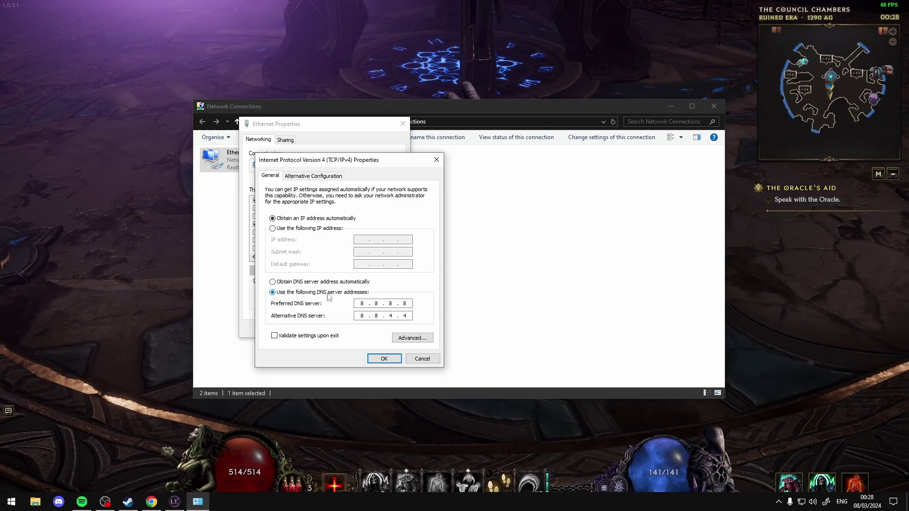
click(367, 304)
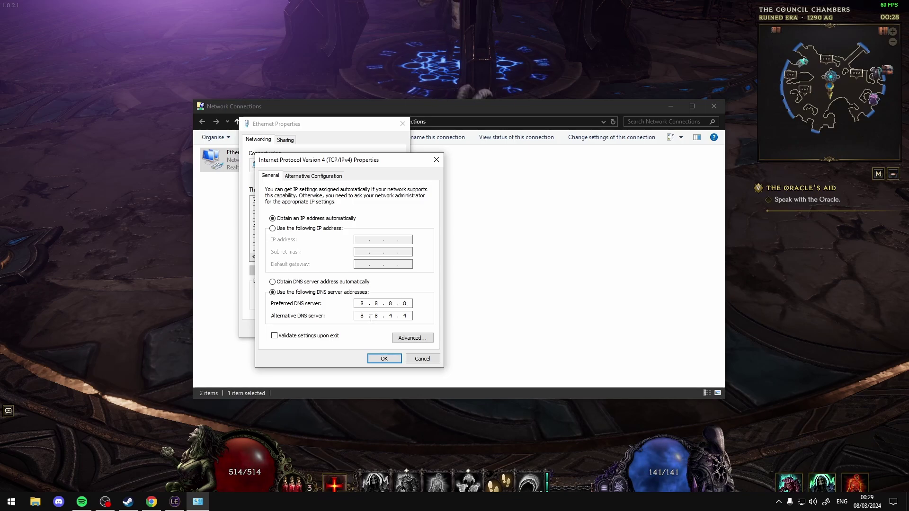
click(384, 359)
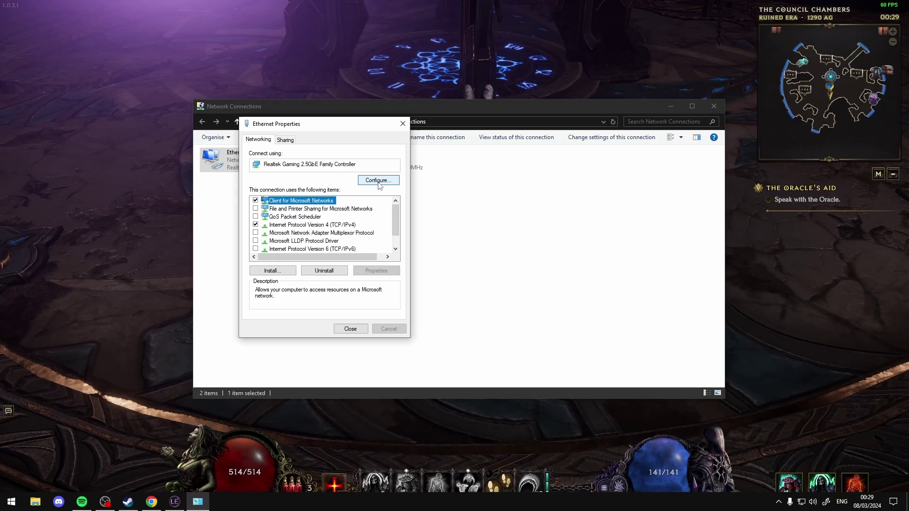
- Open the Realtek adapter's configuration and show its Advanced properties
click(379, 180)
click(479, 290)
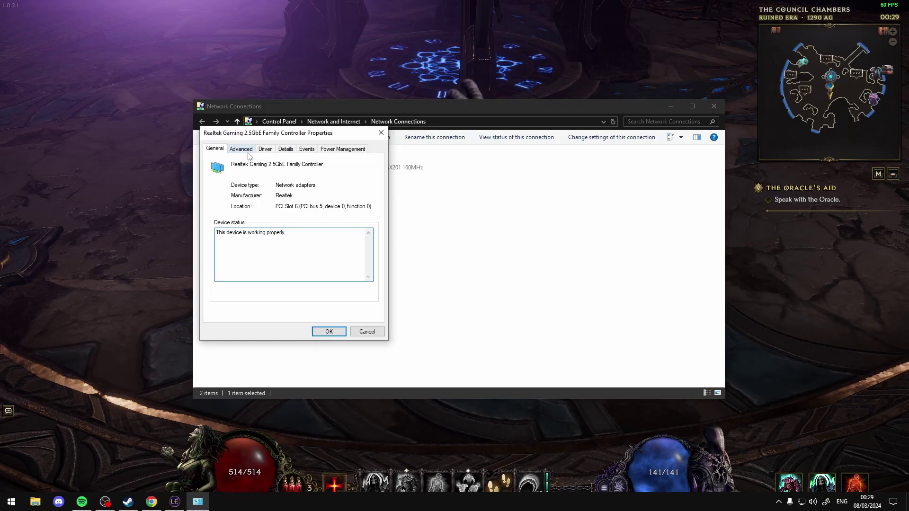
click(241, 149)
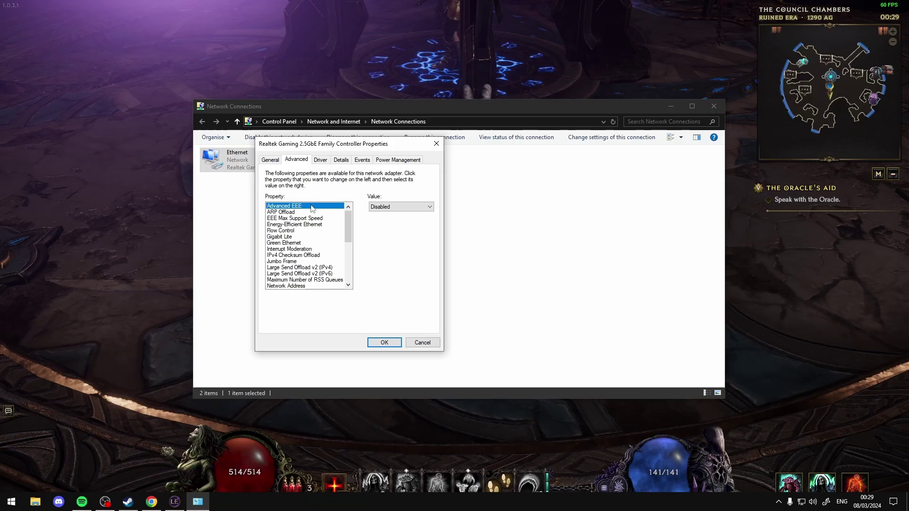
- Review properties from ARP Offload and EEE Max Support Speed through IPv4 Checksum Offload
click(289, 213)
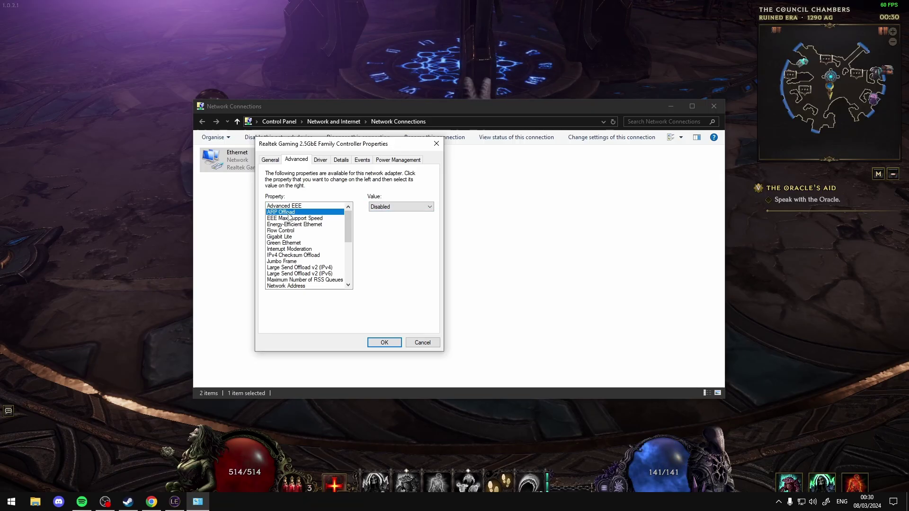
click(320, 219)
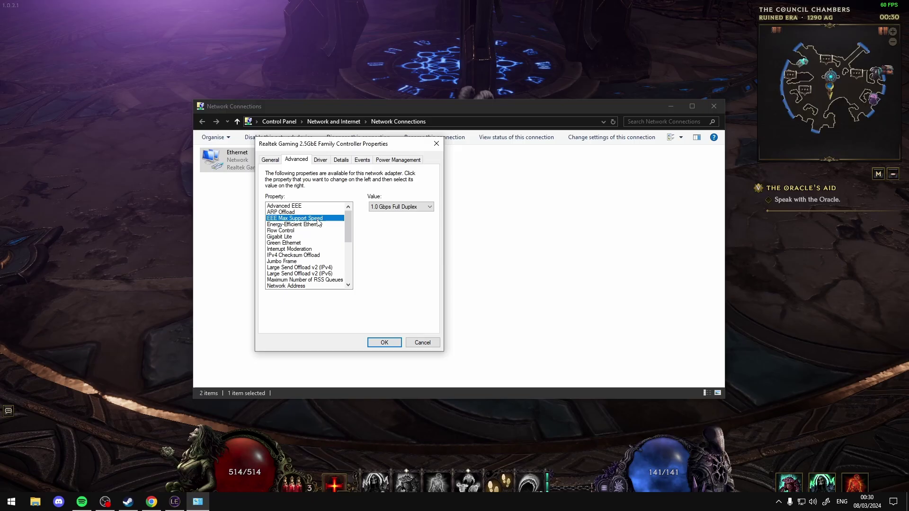
click(388, 208)
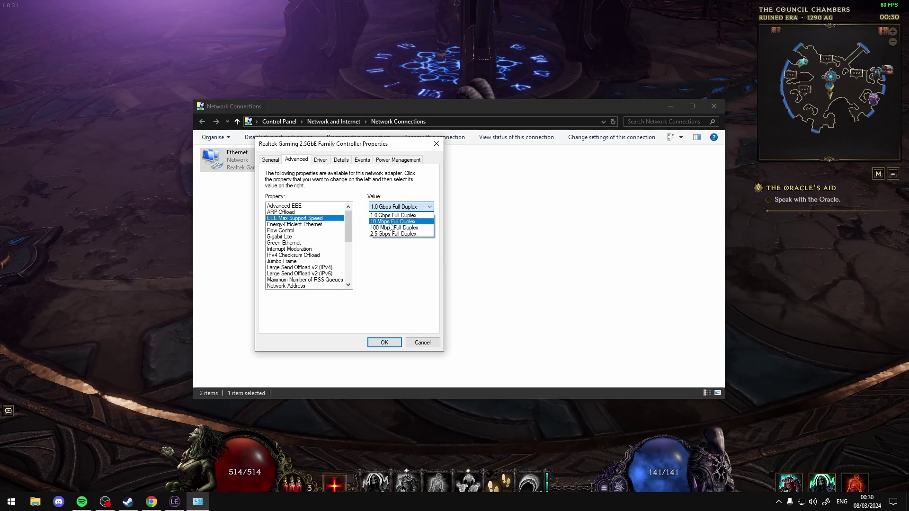
click(295, 224)
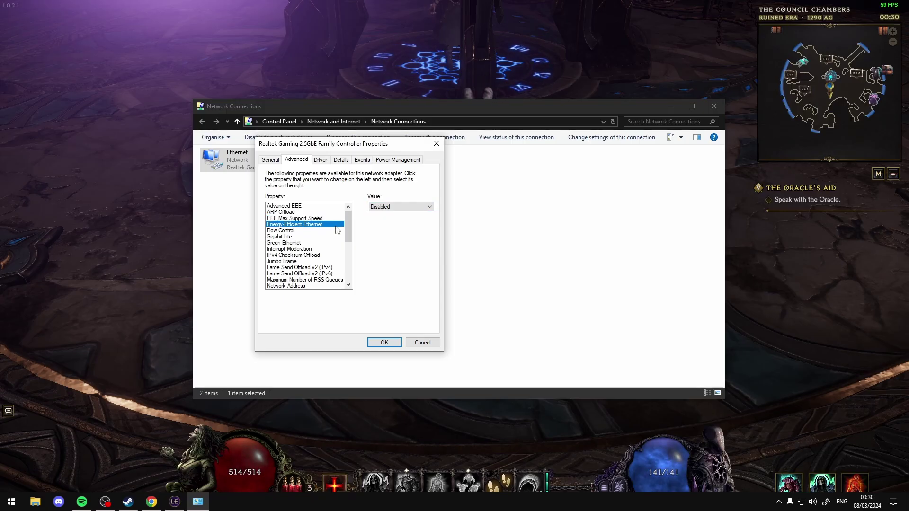
click(321, 231)
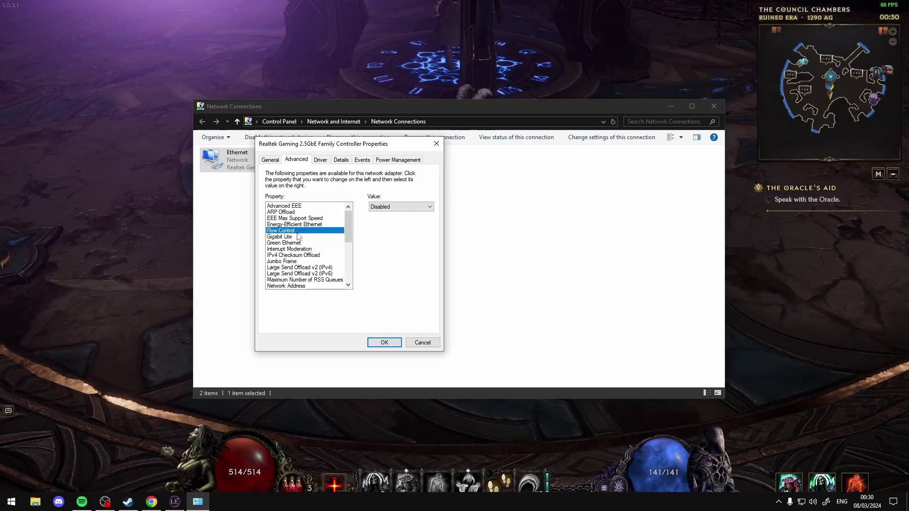
click(300, 236)
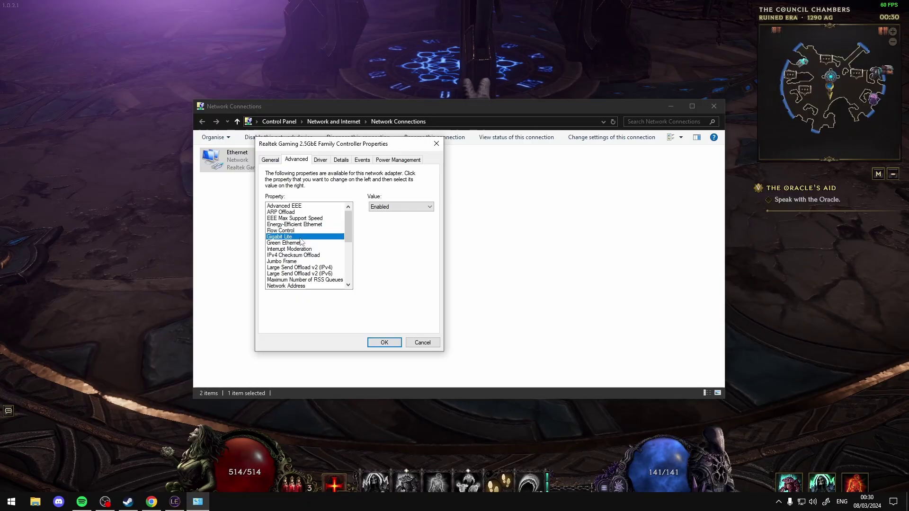
click(303, 244)
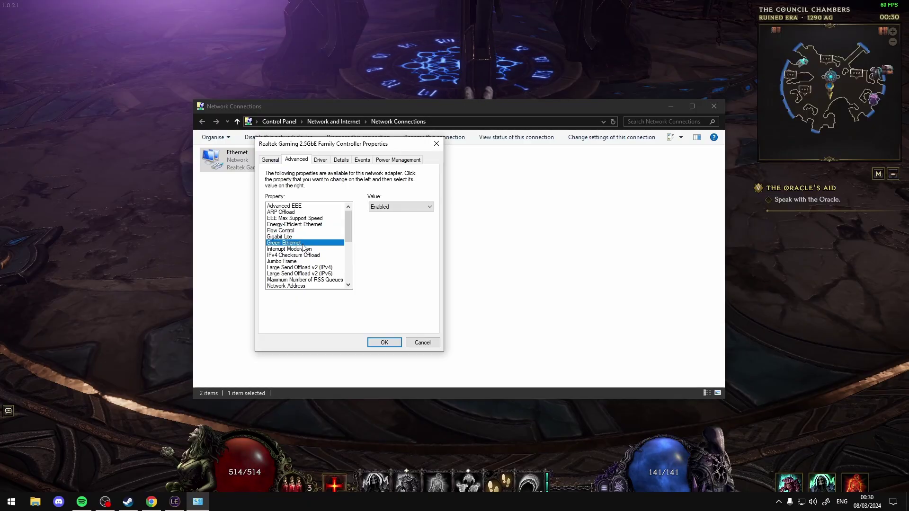
click(305, 249)
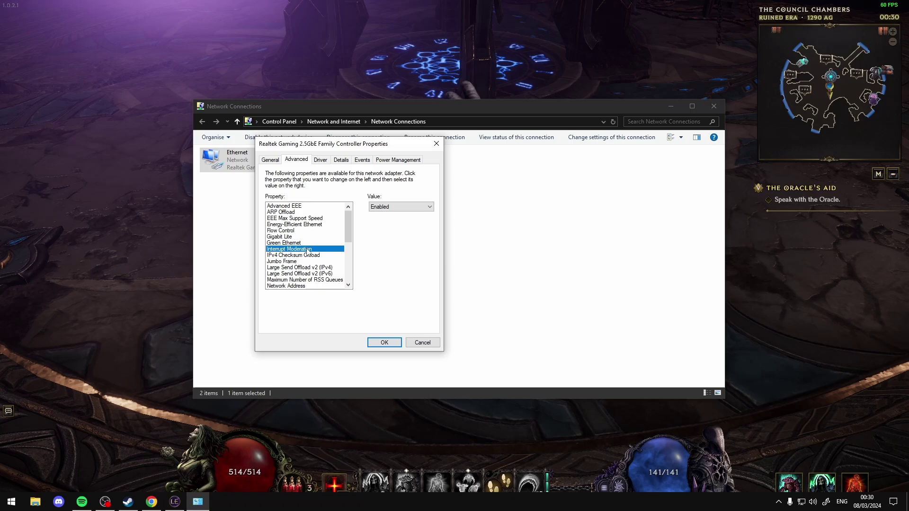
click(308, 255)
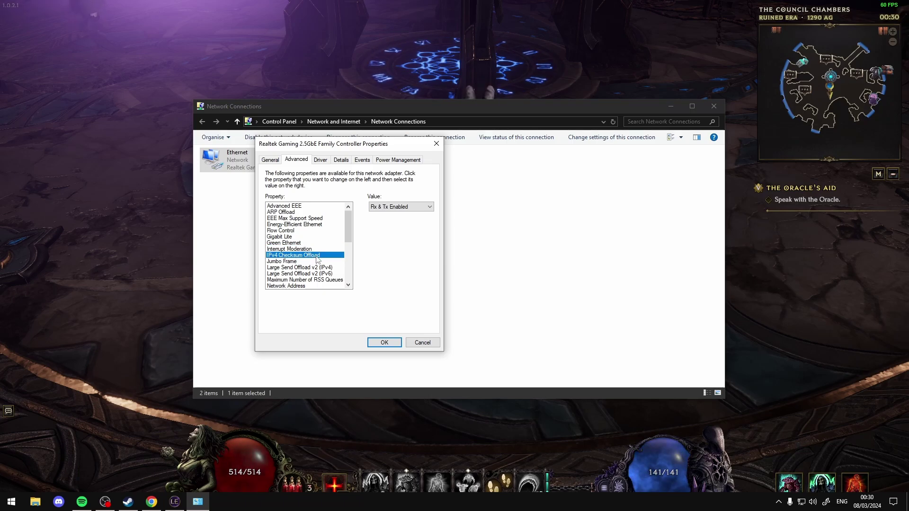
- Review Jumbo Frame and Large Send Offload settings, keeping Maximum RSS Queues at 2 Queues
click(316, 261)
scroll(303, 222, down, 2)
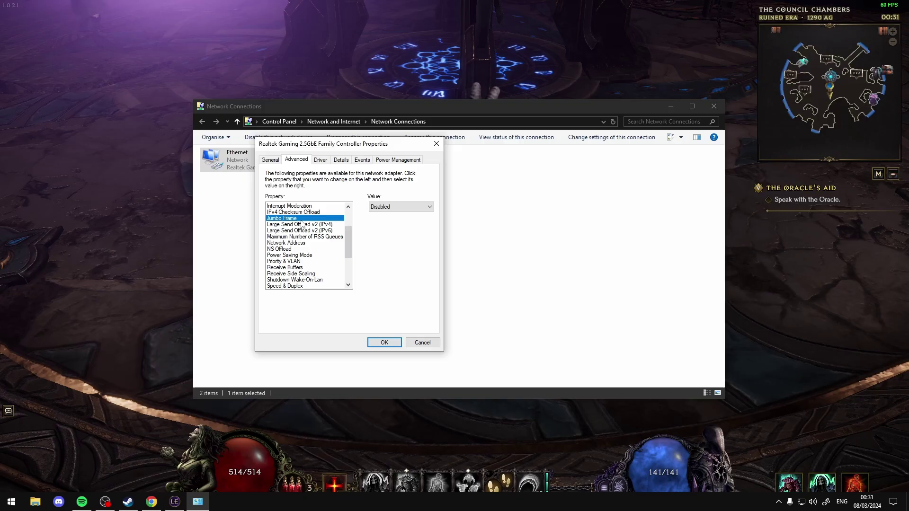
click(305, 225)
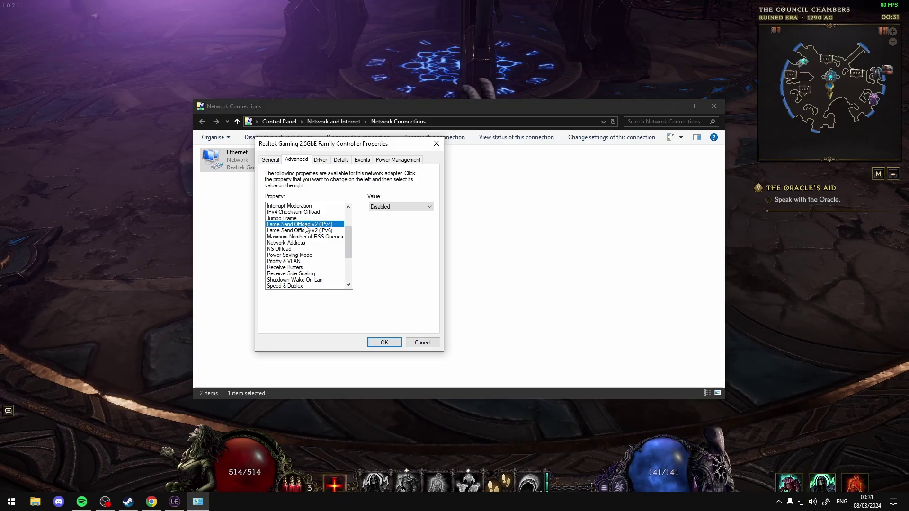
click(307, 231)
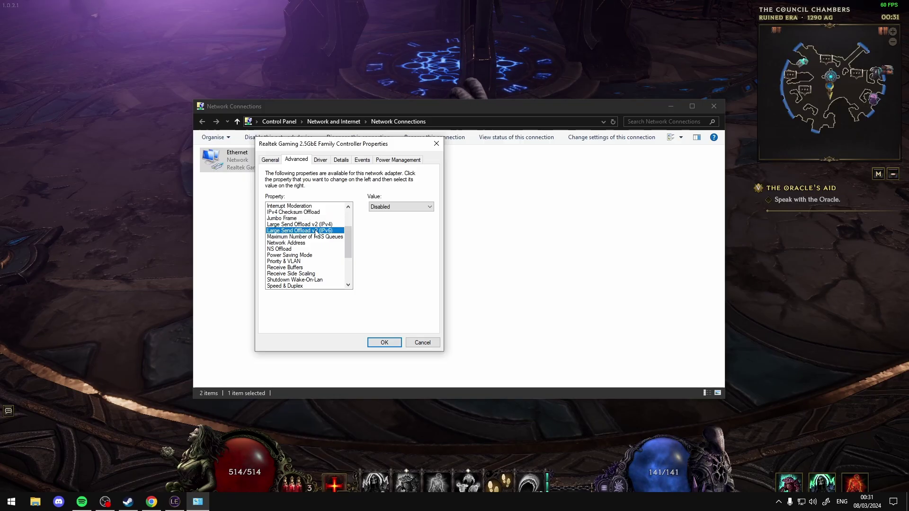
click(318, 225)
click(322, 232)
click(322, 237)
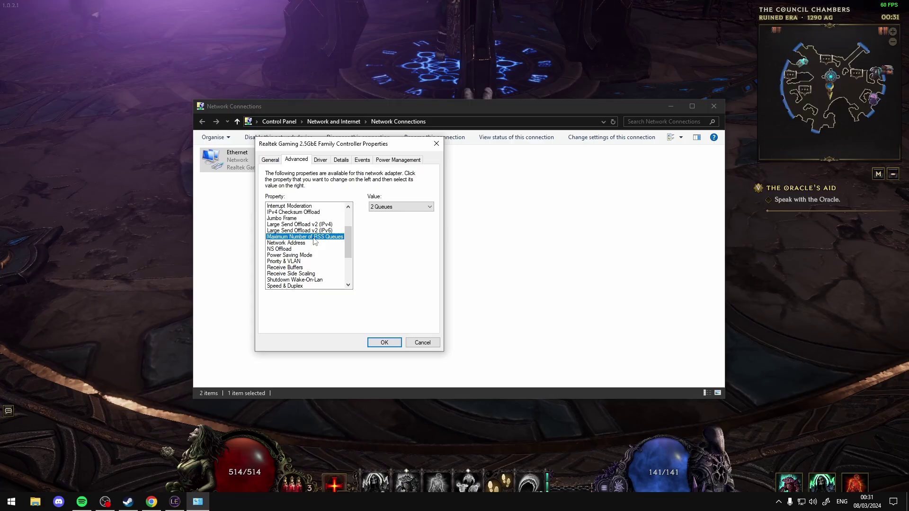
click(392, 207)
click(394, 211)
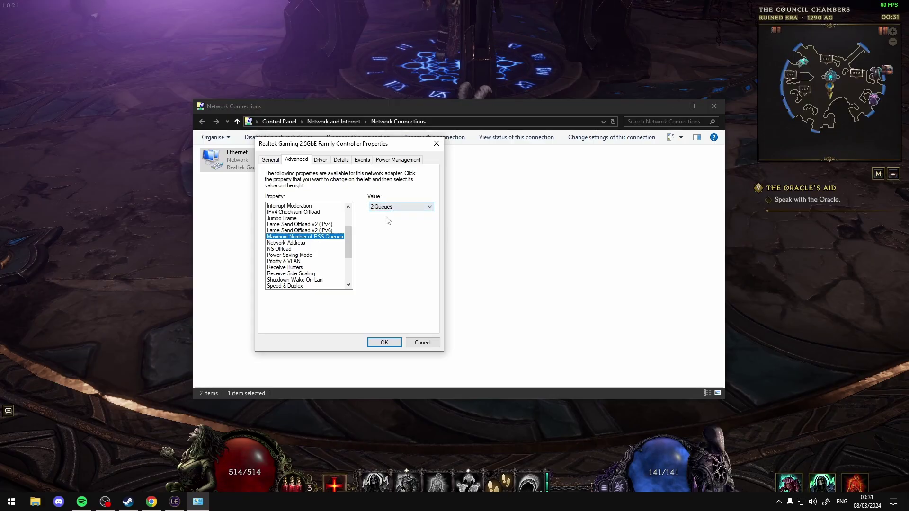
- Review NS Offload through Shutdown Wake-On-Lan, keeping Speed & Duplex at Auto Negotiation
click(300, 250)
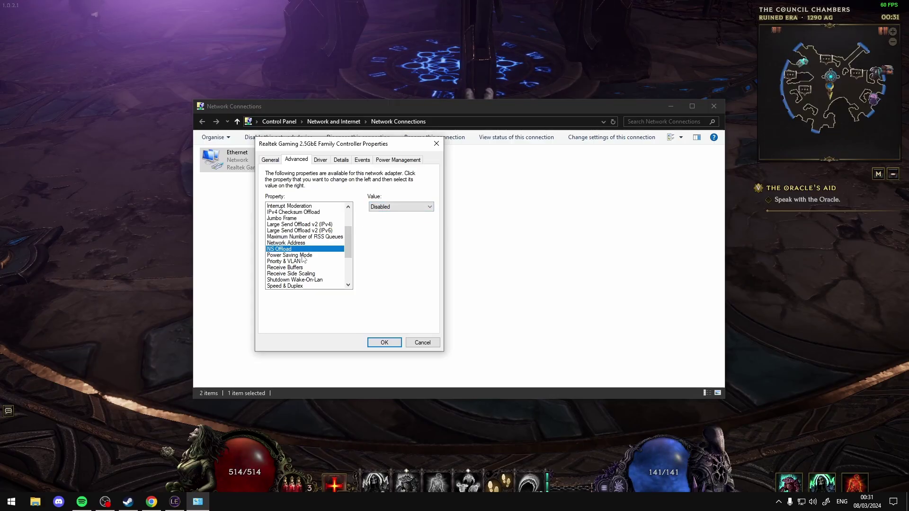
click(303, 256)
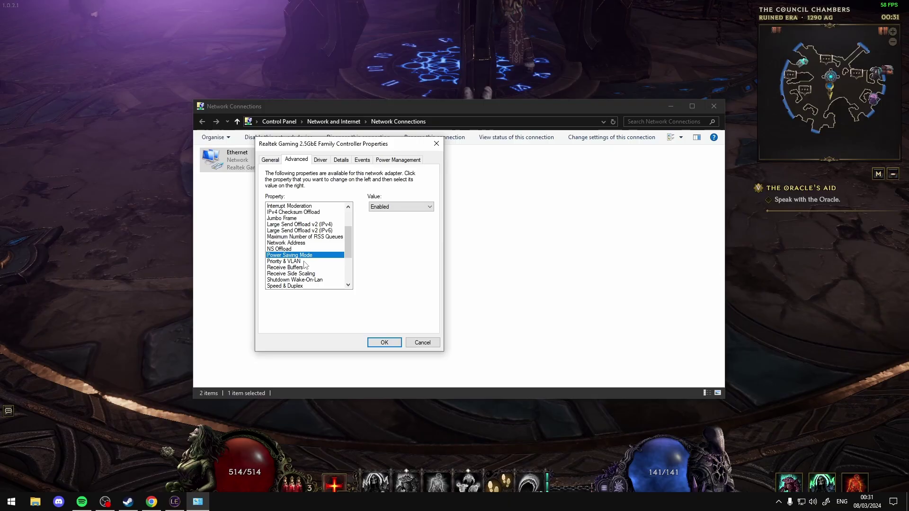
click(304, 262)
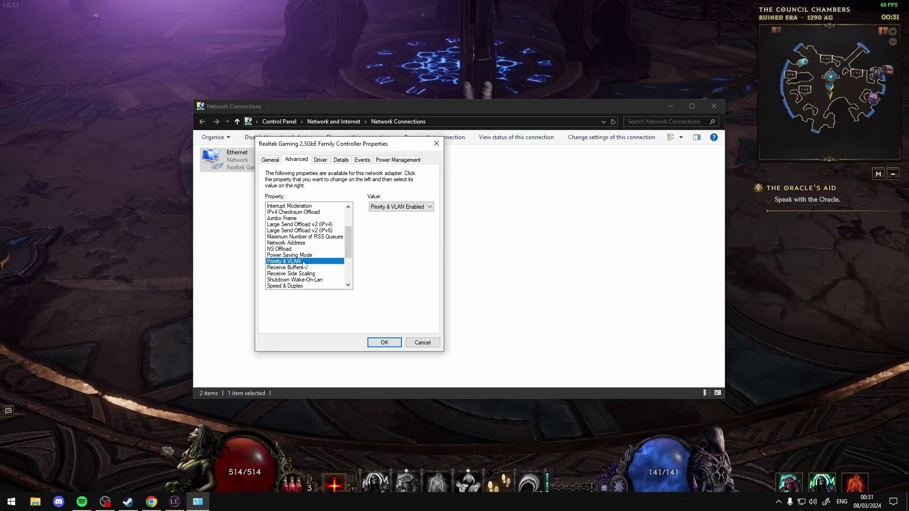
click(388, 207)
click(285, 267)
scroll(308, 246, down, 4)
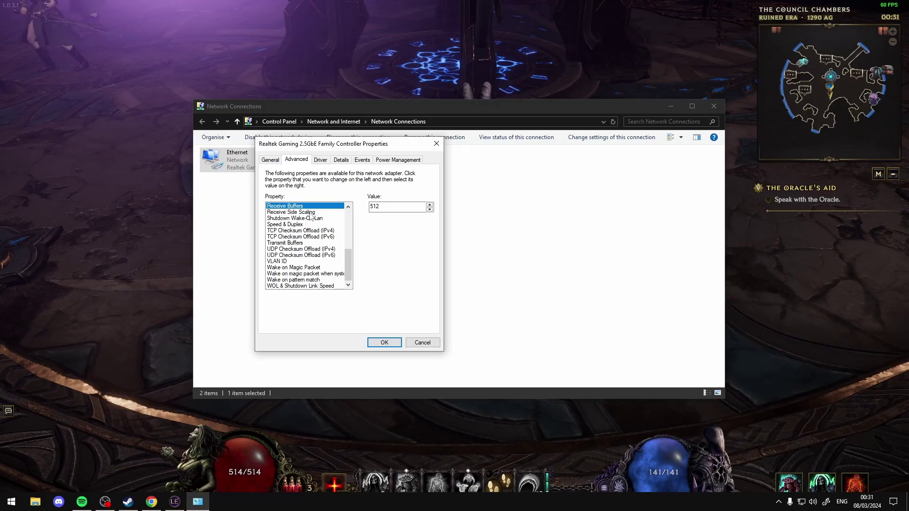
click(311, 212)
click(322, 219)
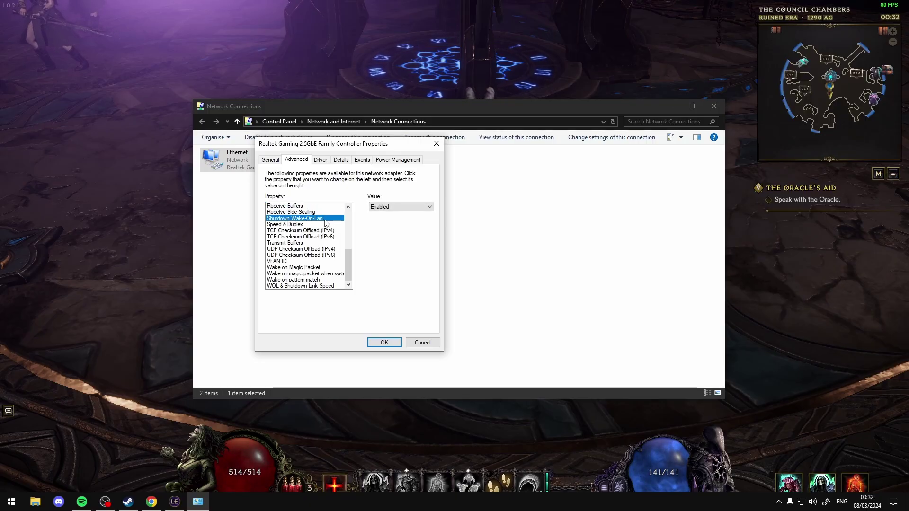
click(308, 224)
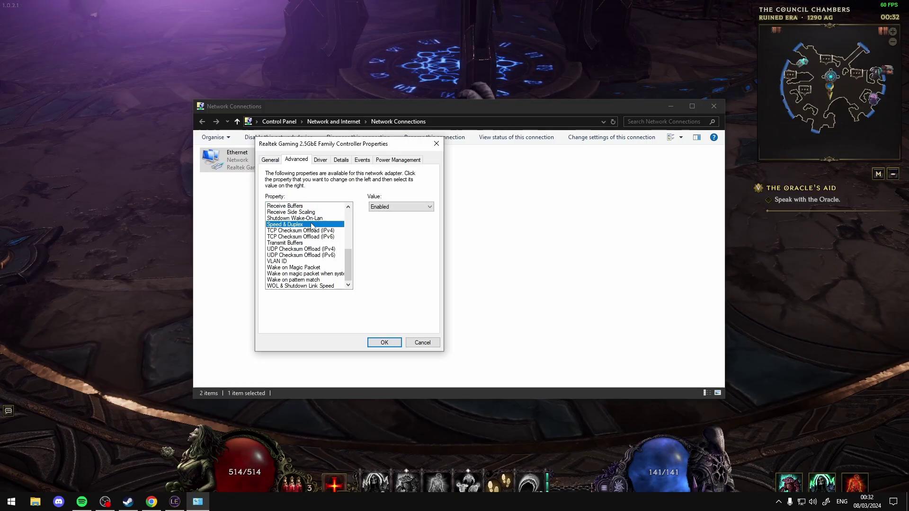
click(397, 207)
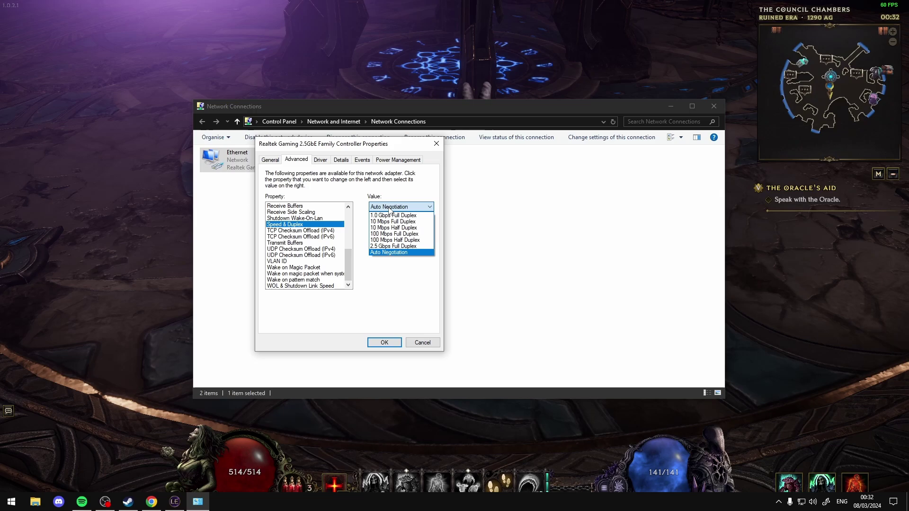
key(Escape)
- Review TCP Checksum Offload through WOL & Shutdown Link Speed, then close the adapter windows
click(322, 230)
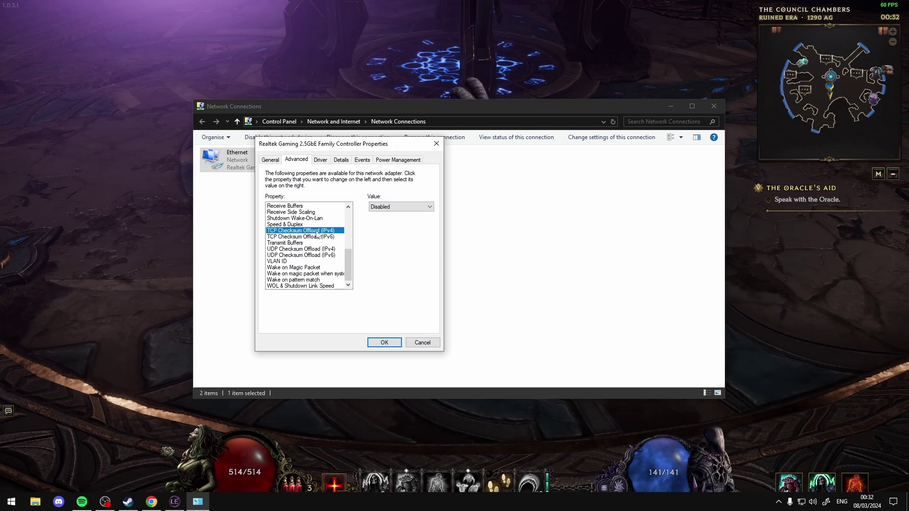
click(321, 237)
click(324, 243)
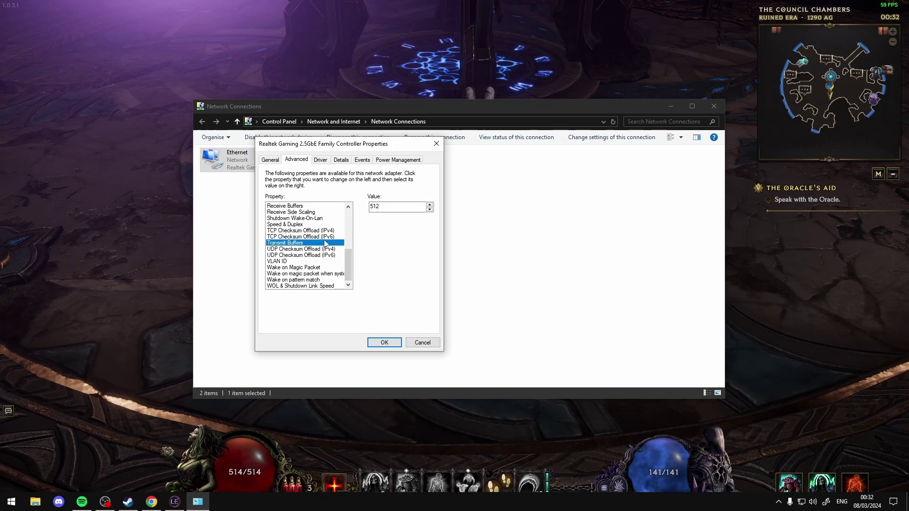
click(322, 249)
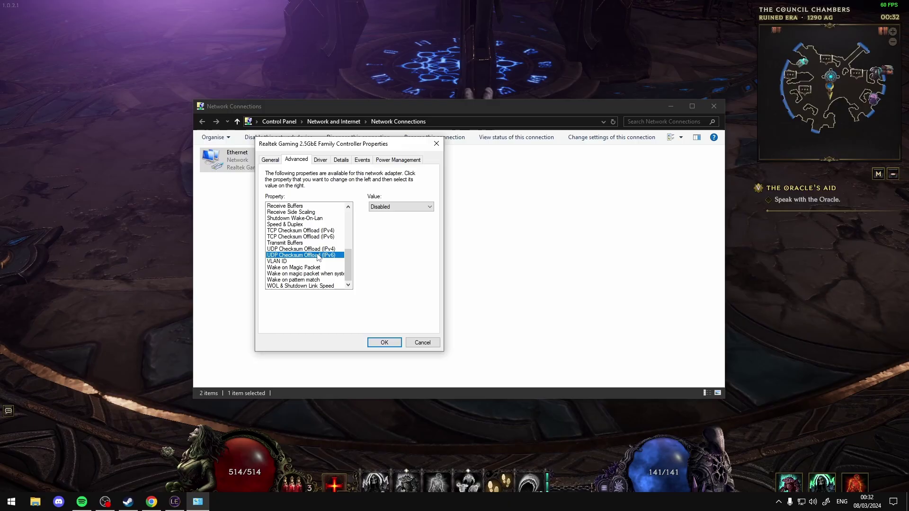
click(323, 255)
click(305, 261)
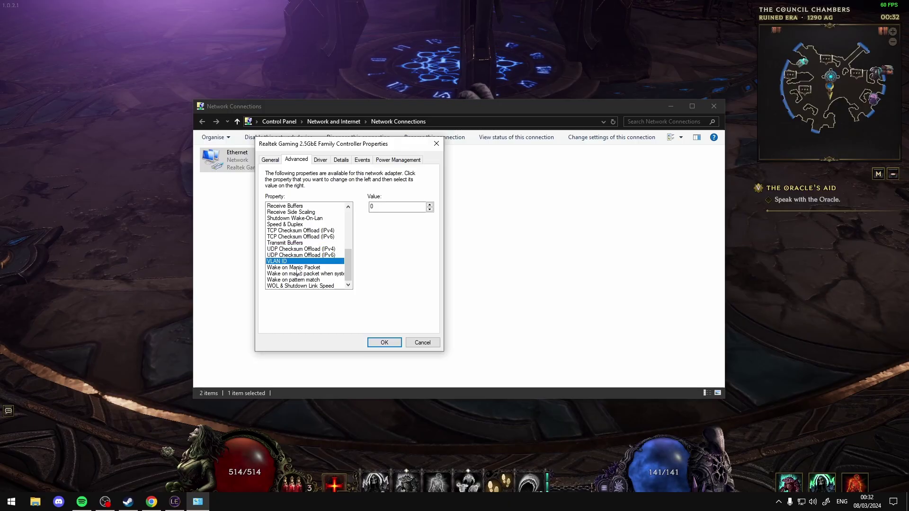
click(309, 267)
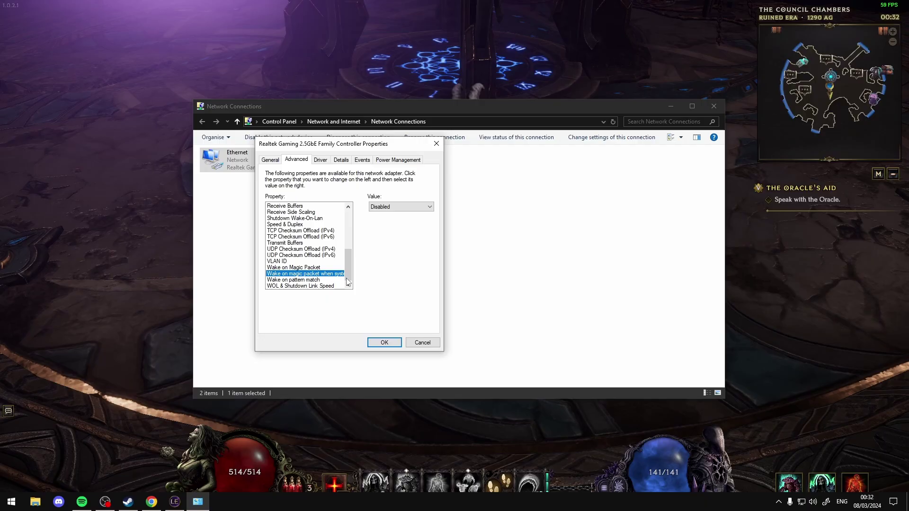
click(323, 280)
click(322, 286)
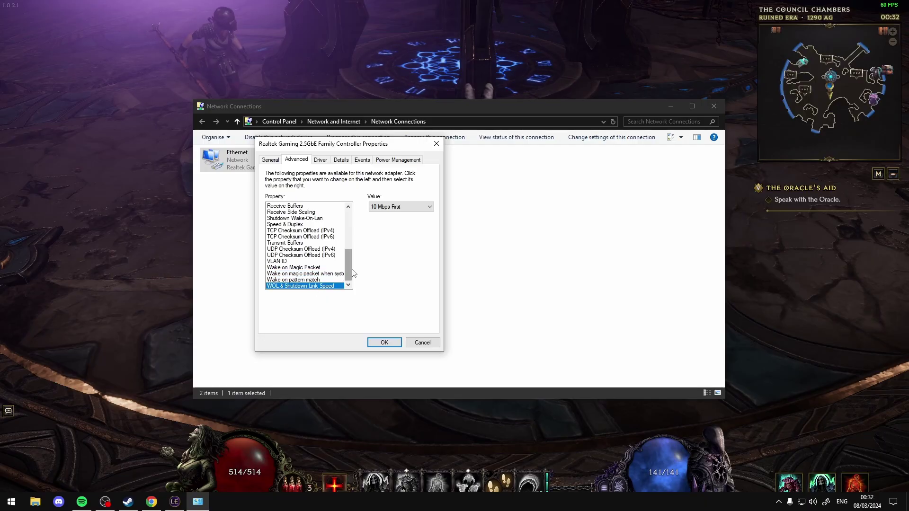
scroll(322, 265, up, 5)
click(384, 342)
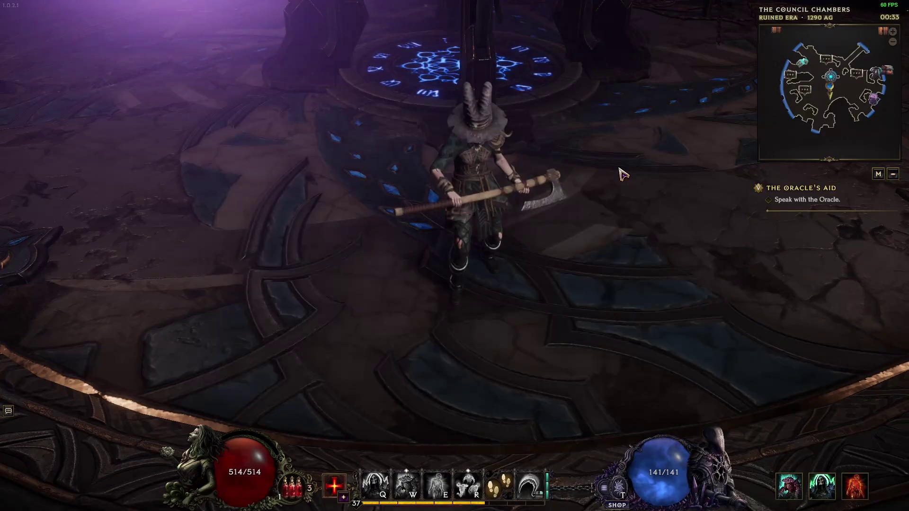
- Download TCP Optimizer 4 from SpeedGuide.net and bring up TCPOptimizer.exe's context menu in Downloads
key(alt+Tab)
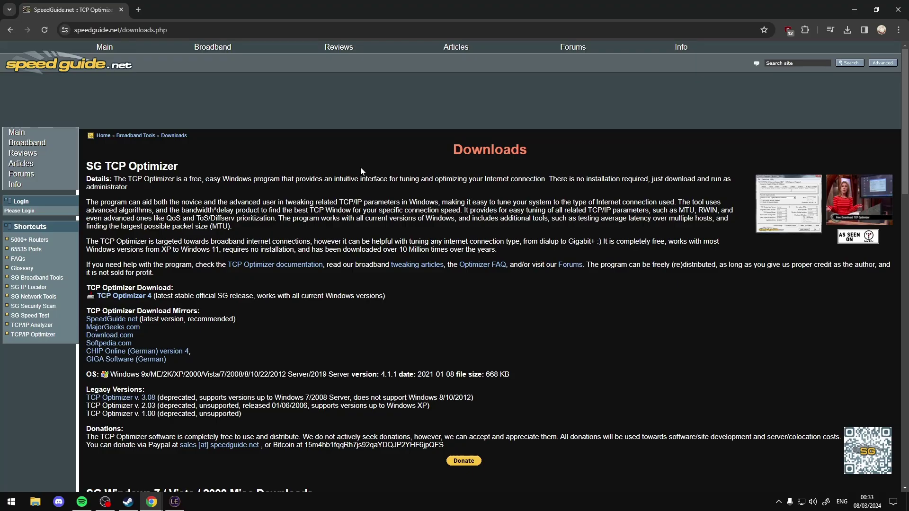
click(176, 290)
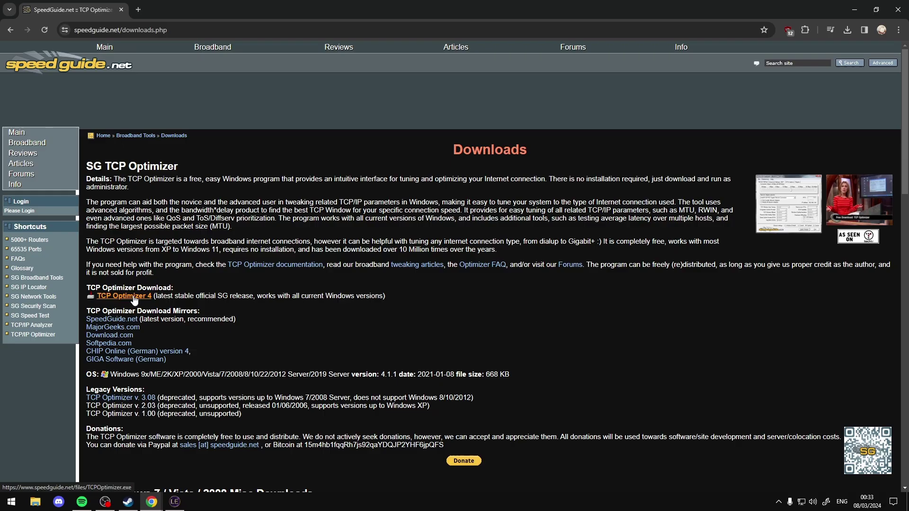
click(148, 298)
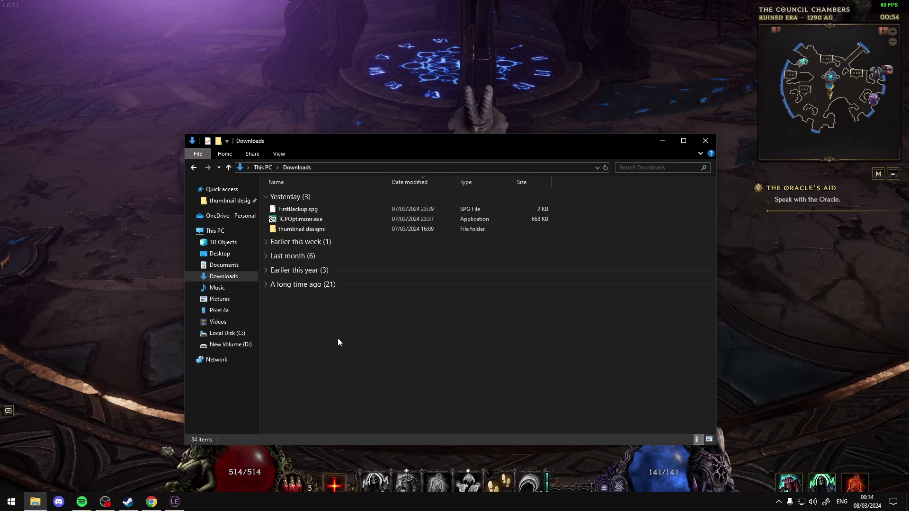
click(299, 219)
right_click(321, 221)
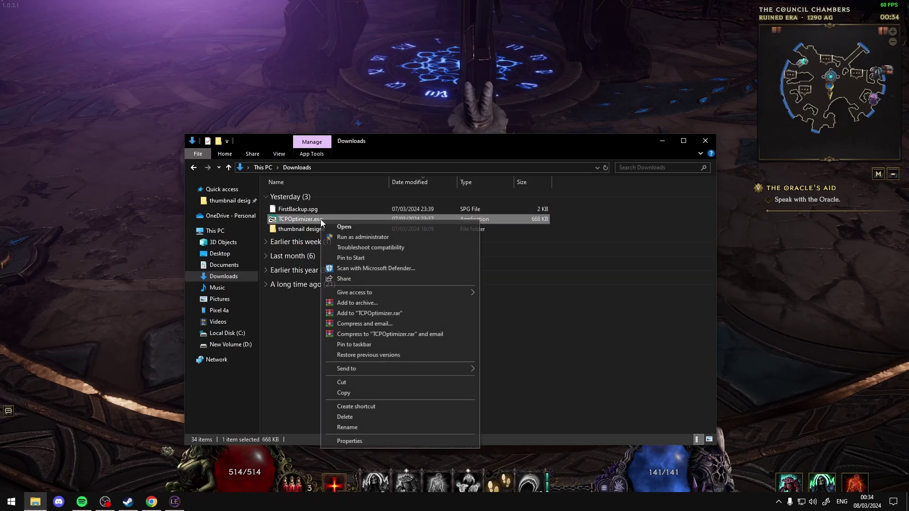
- Run TCP Optimizer as administrator on the Realtek PCIe 2.5GbE adapter with Custom settings
click(343, 238)
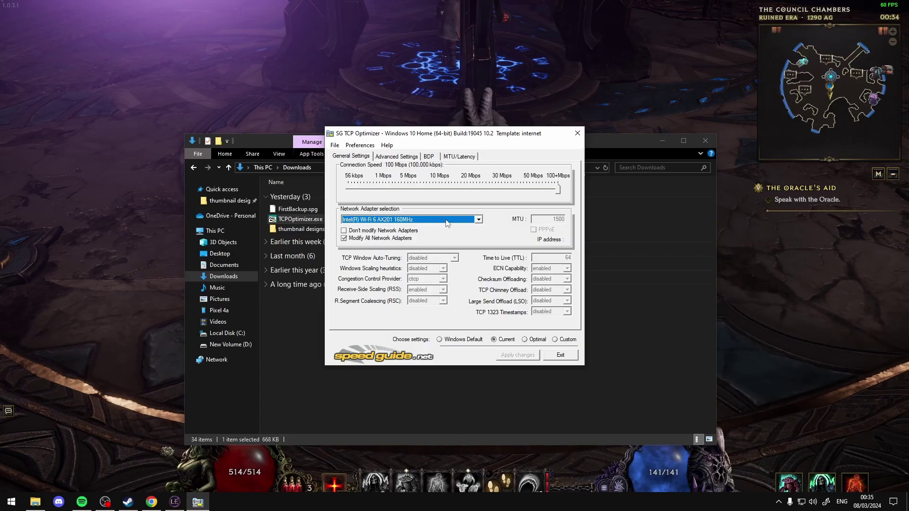
click(412, 220)
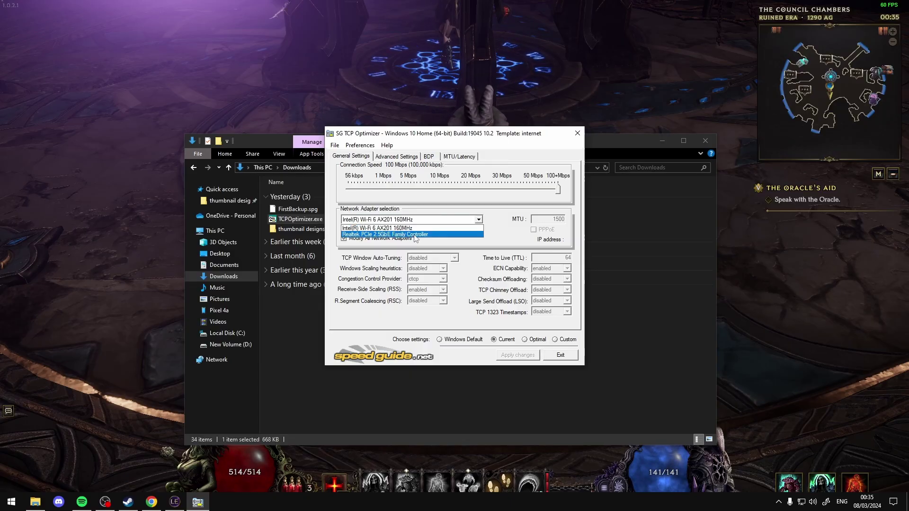
click(415, 234)
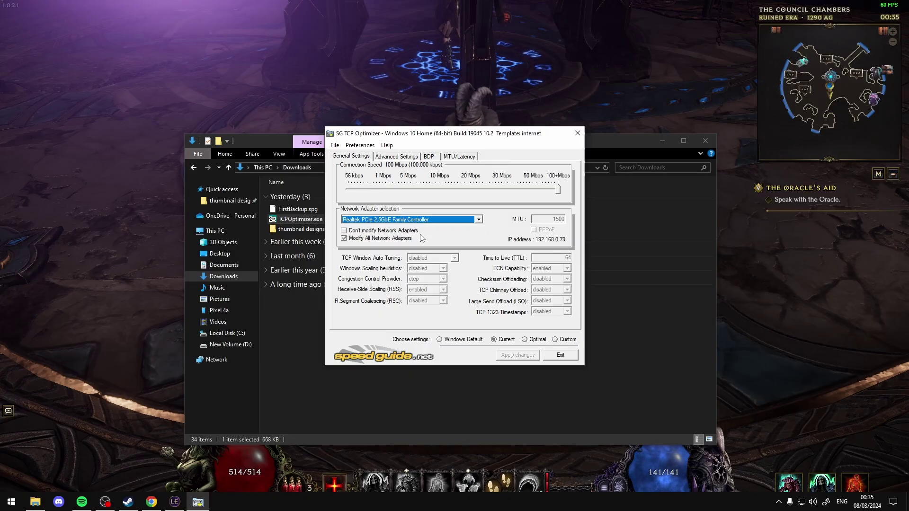
click(555, 339)
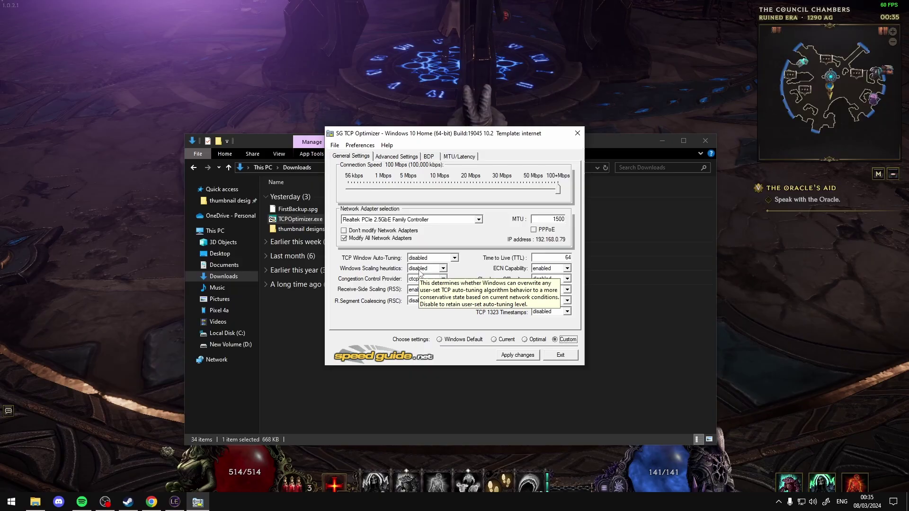
- Disable Receive-Side Scaling, leaving Time to Live and MTU at 1500 unchanged
click(421, 289)
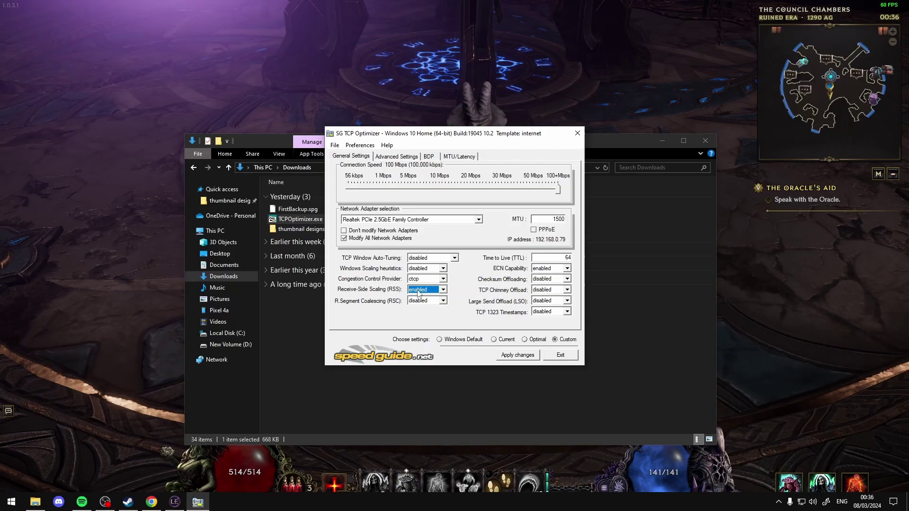
click(421, 311)
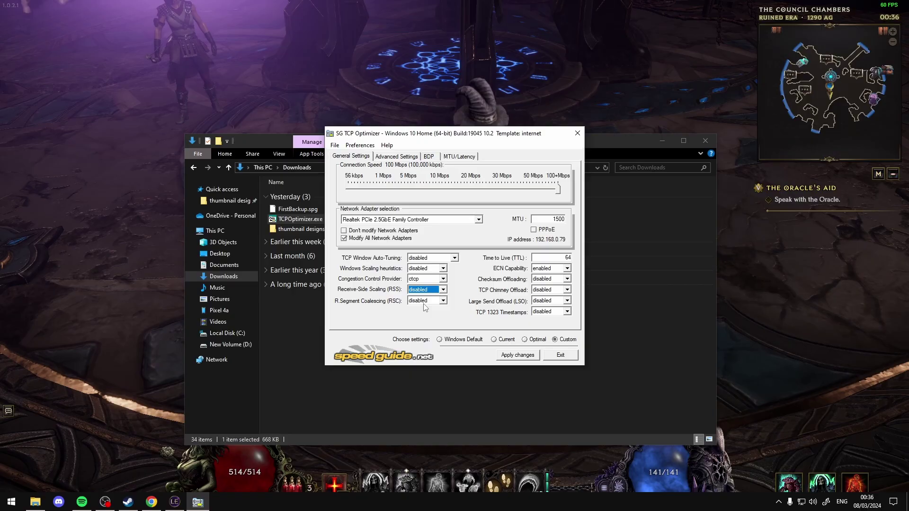
click(569, 258)
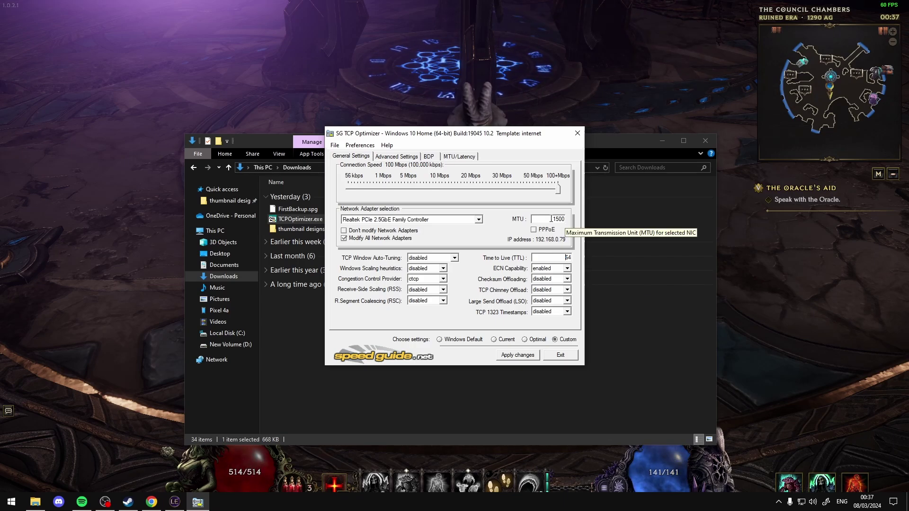
drag(551, 218, 567, 220)
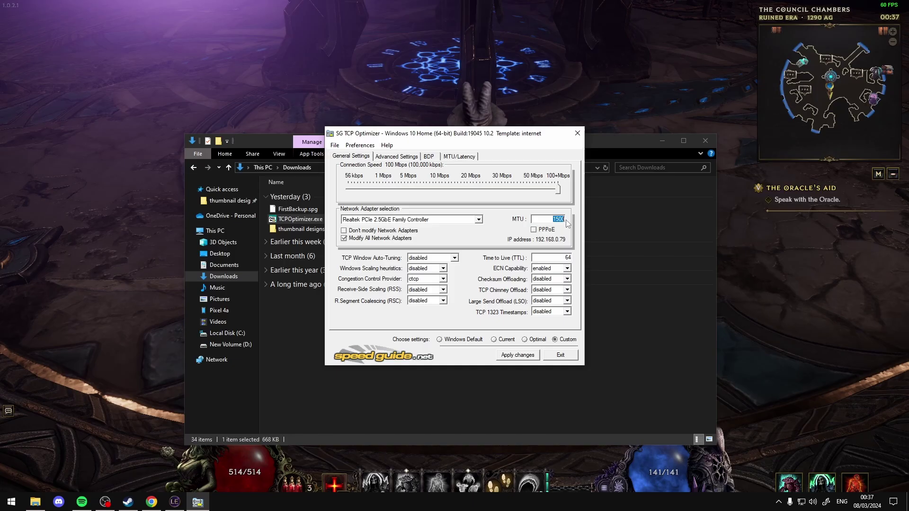
click(566, 220)
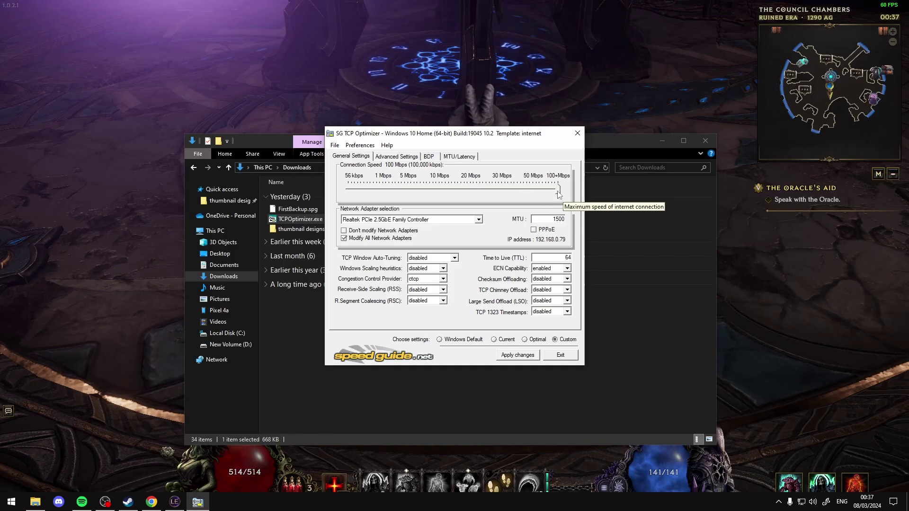
- Apply the general setting changes and decline rebooting for now
click(518, 355)
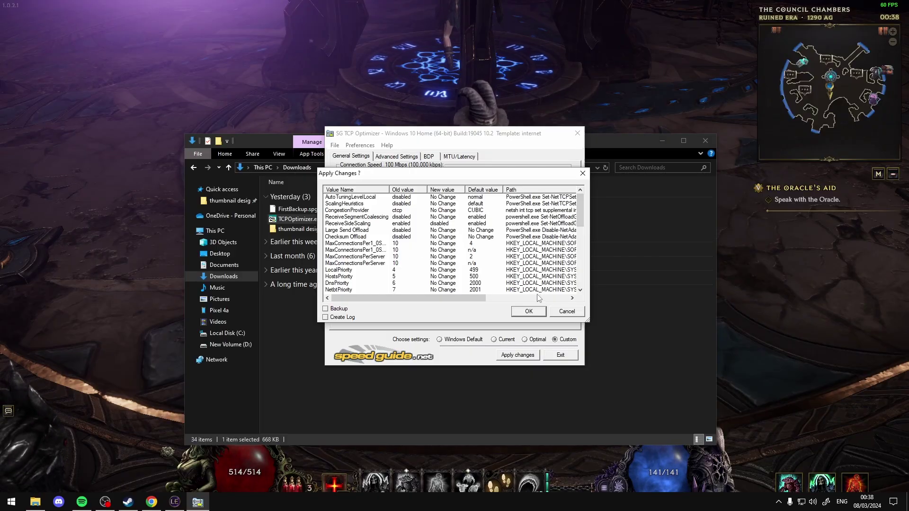
click(529, 312)
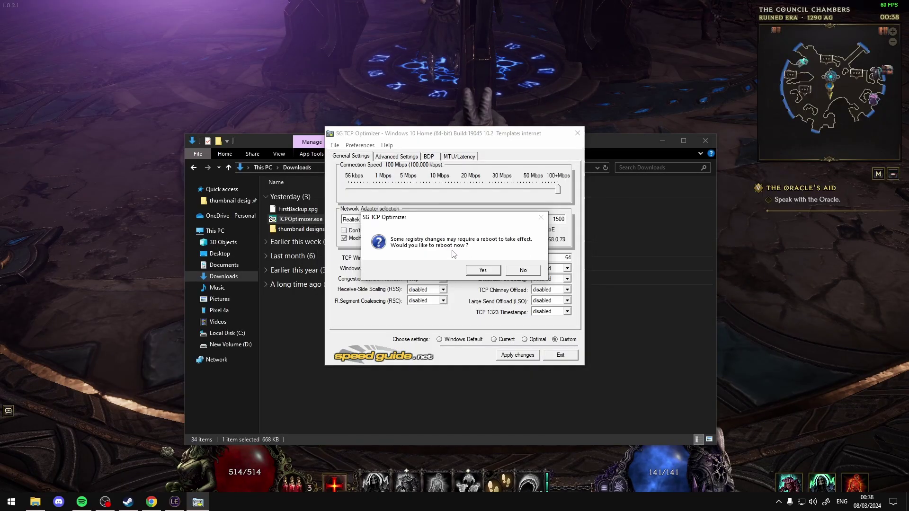
click(523, 270)
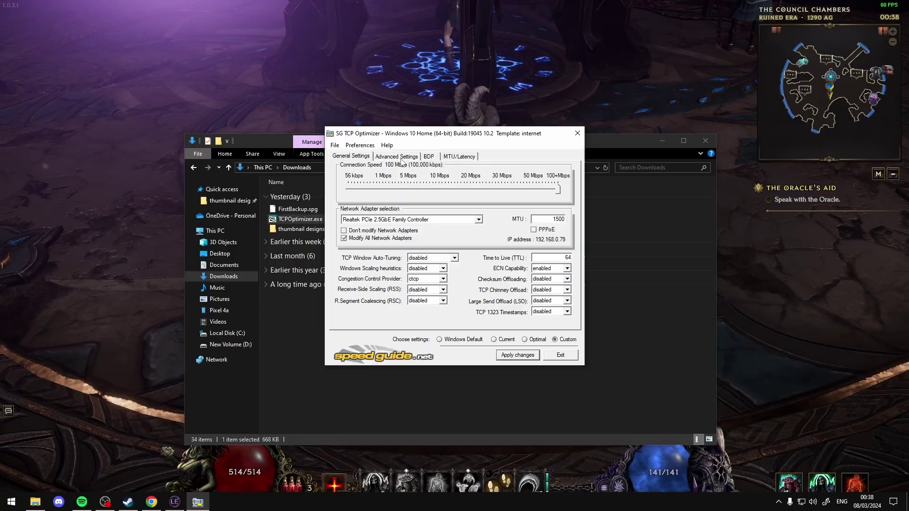
- On Advanced Settings, keep Max SYN Retransmissions 2, NonSackRttResiliency disabled and Initial RTO 2000
click(396, 156)
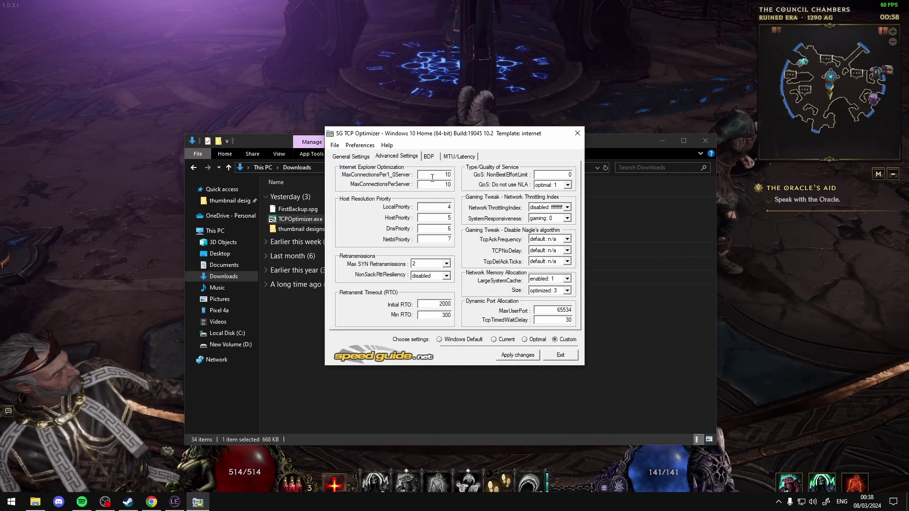
click(448, 184)
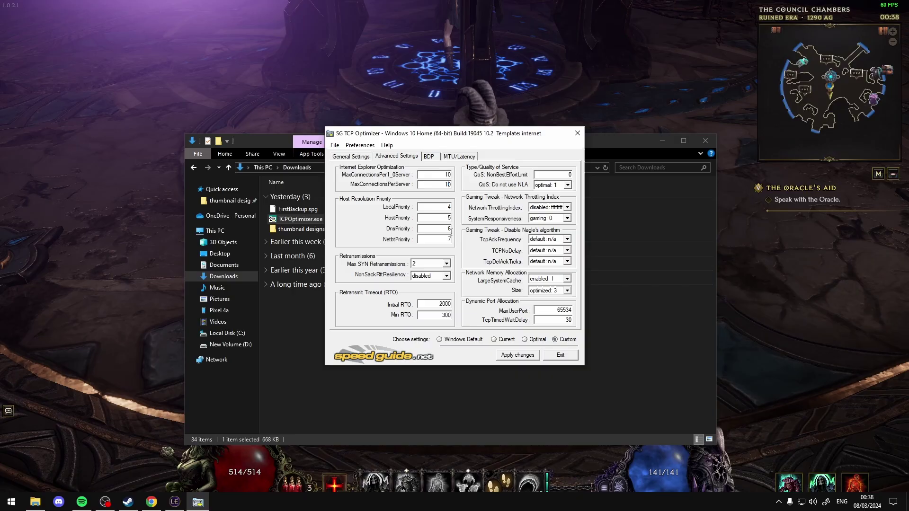
click(416, 264)
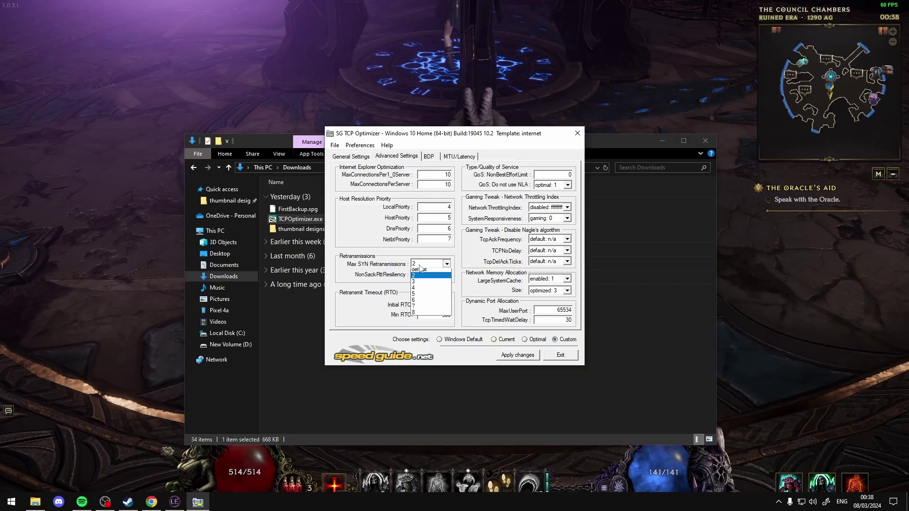
click(423, 279)
click(428, 276)
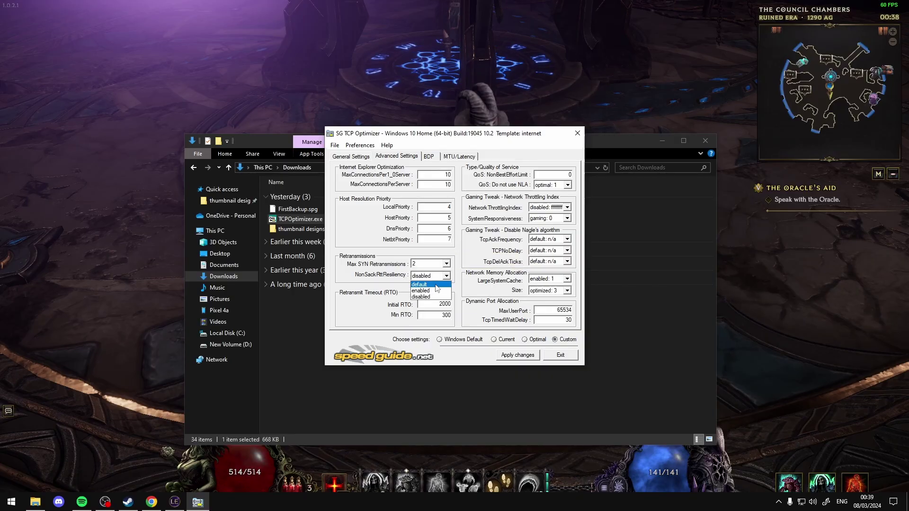
click(432, 296)
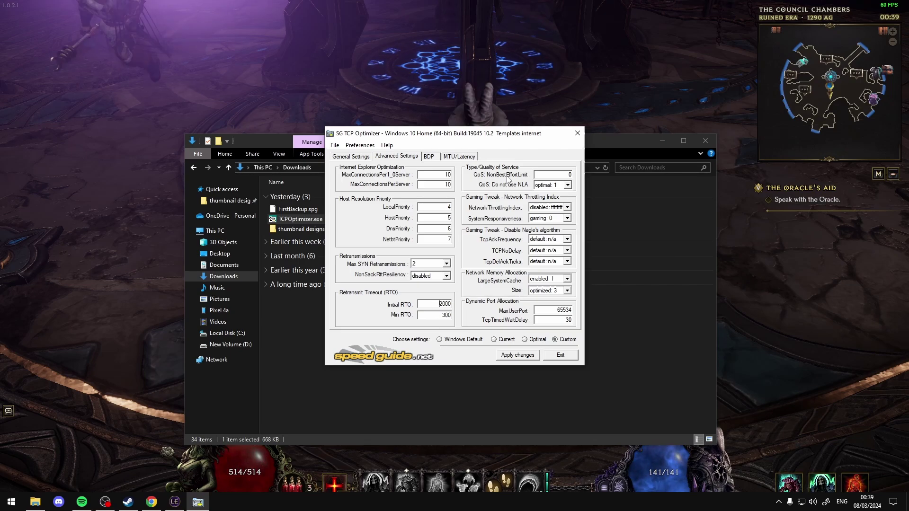
click(569, 175)
key(Tab)
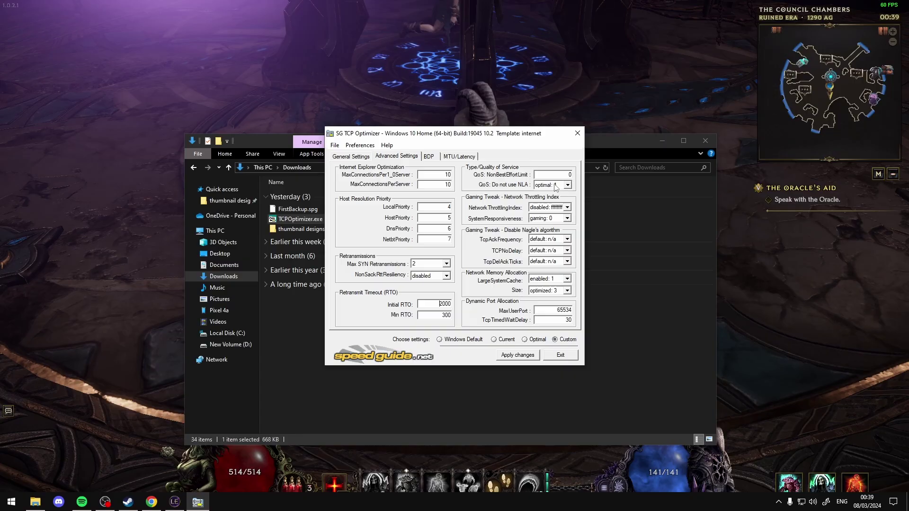
- Keep SystemResponsiveness gaming: 0 and TcpDelAckTicks default: n/a, then apply the advanced changes
click(553, 218)
click(551, 223)
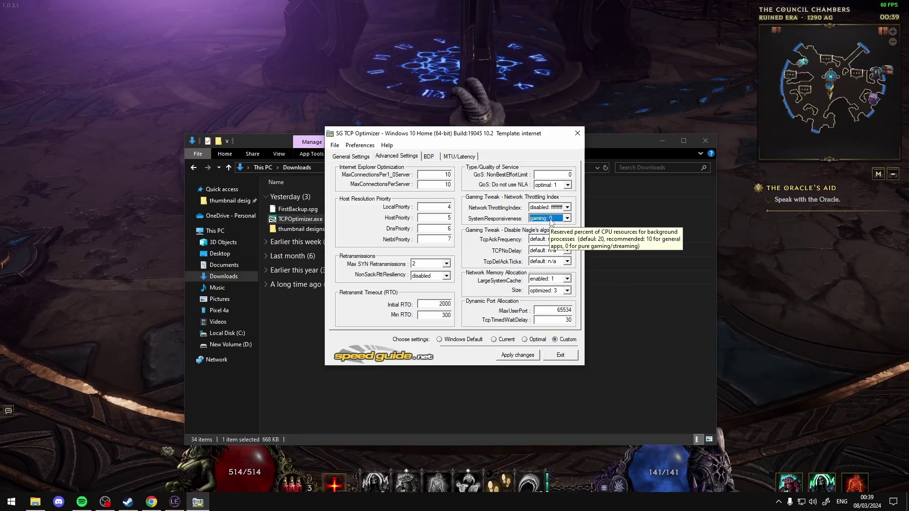
click(550, 220)
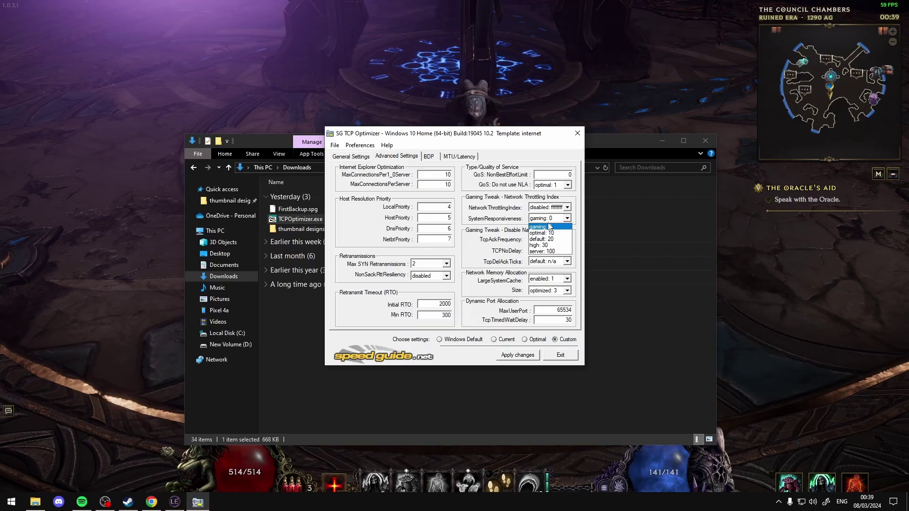
click(543, 230)
click(562, 262)
click(563, 264)
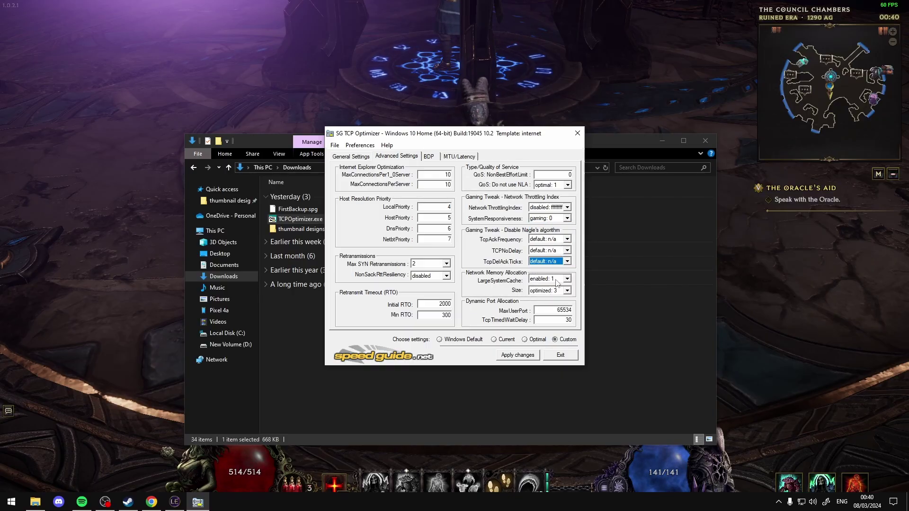
key(Tab)
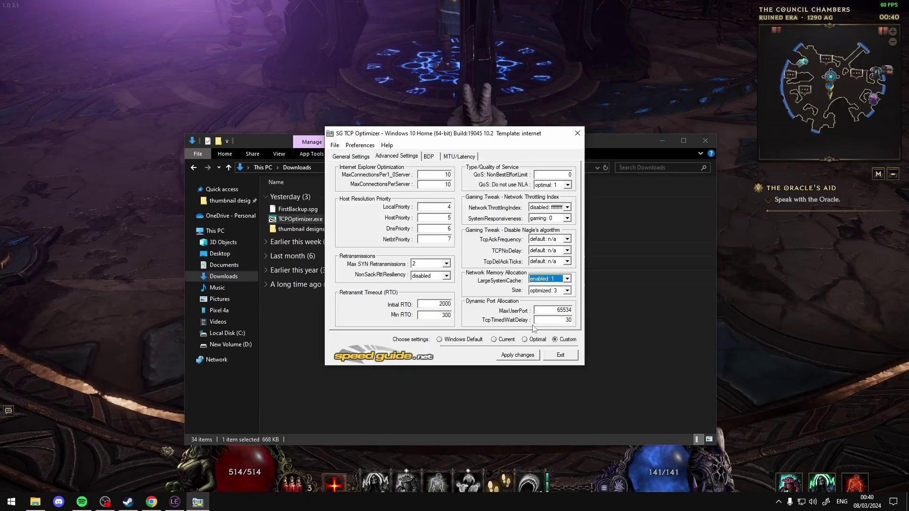
click(522, 358)
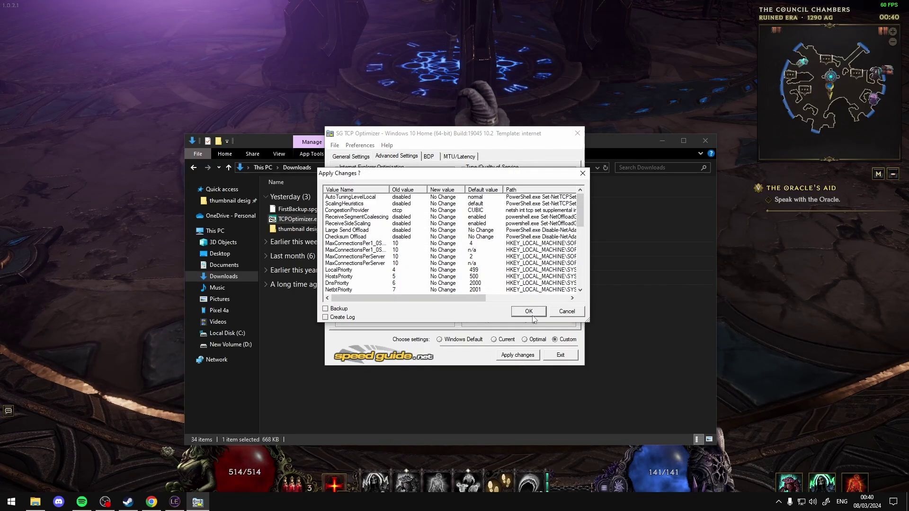
click(529, 314)
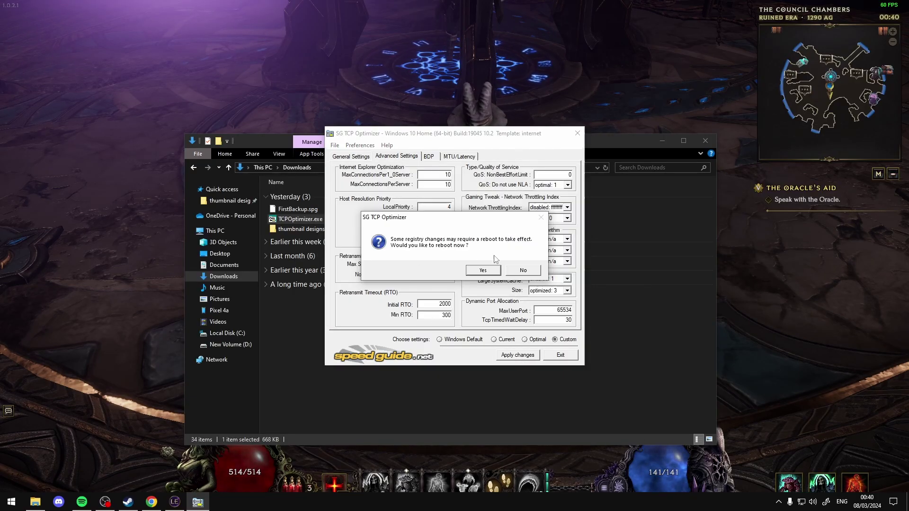
click(497, 270)
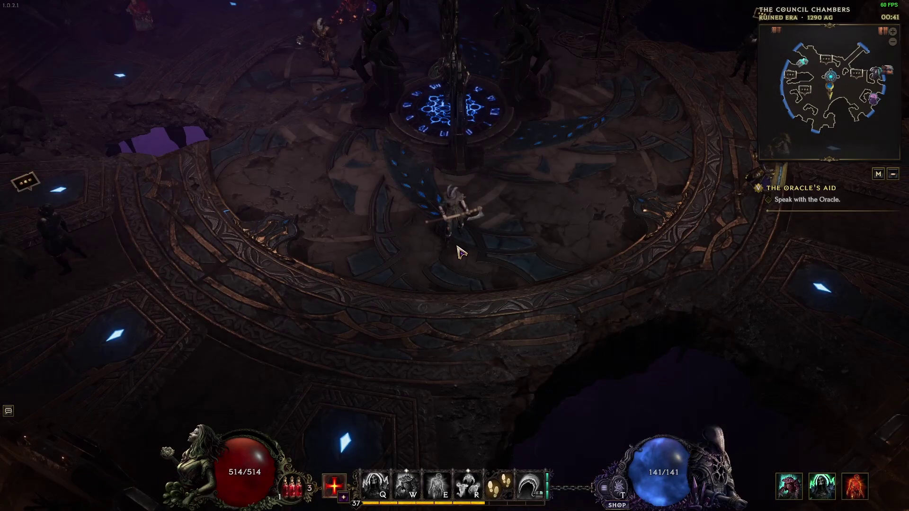